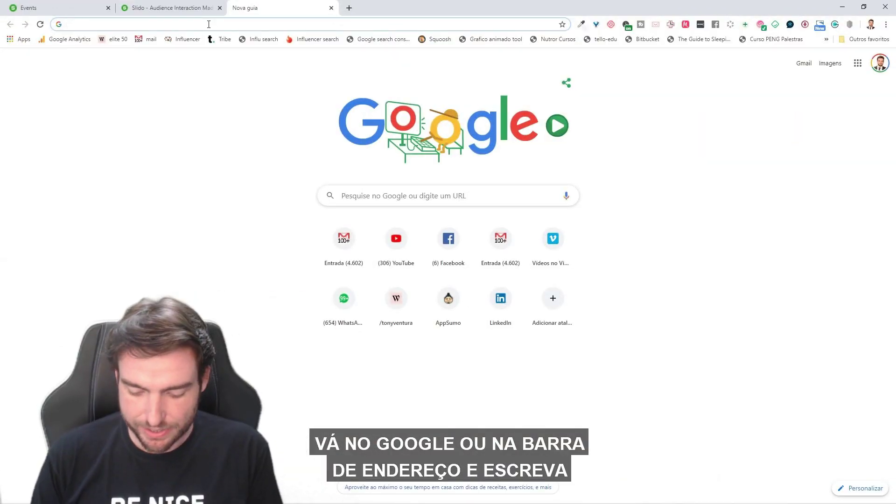
Open the Slido homepage at sli.do in Chrome, correcting the mistyped 'slid.o' address.
{"action": "type", "text": "slid.o"}
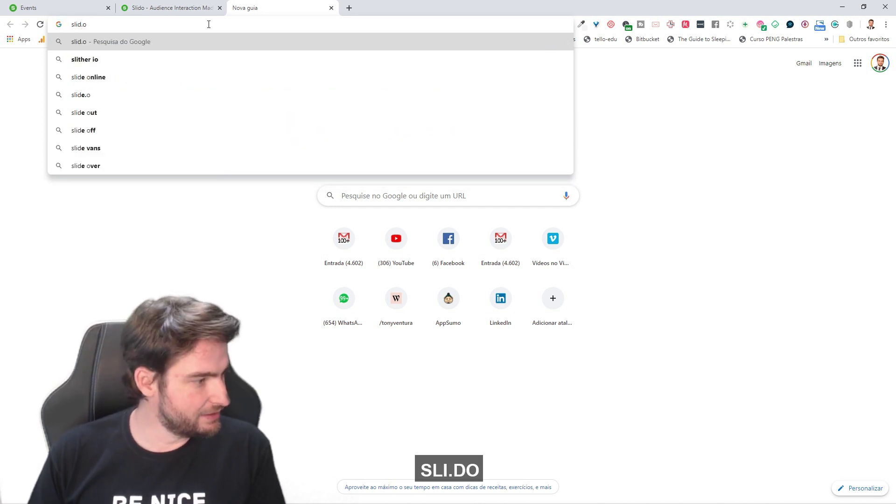
{"action": "key", "text": "BackSpace"}
{"action": "key", "text": "BackSpace"}
{"action": "key", "text": "BackSpace"}
{"action": "key", "text": "Return"}
{"action": "left_click", "coordinate": [209, 24]}
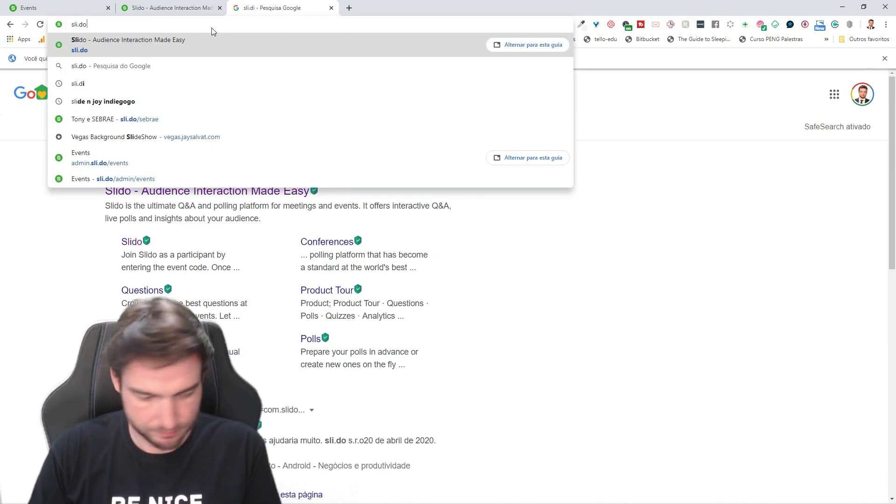
{"action": "key", "text": "Return"}
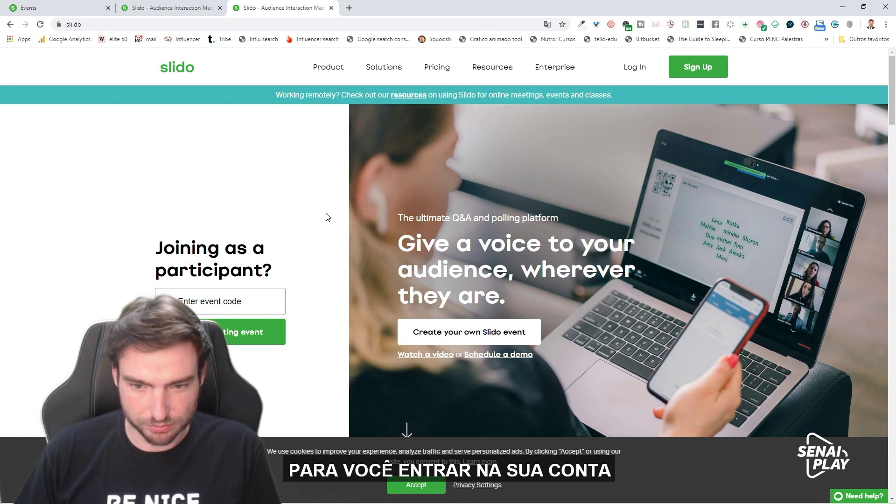
{"action": "scroll", "coordinate": [327, 217], "scroll_direction": "down", "scroll_amount": 5}
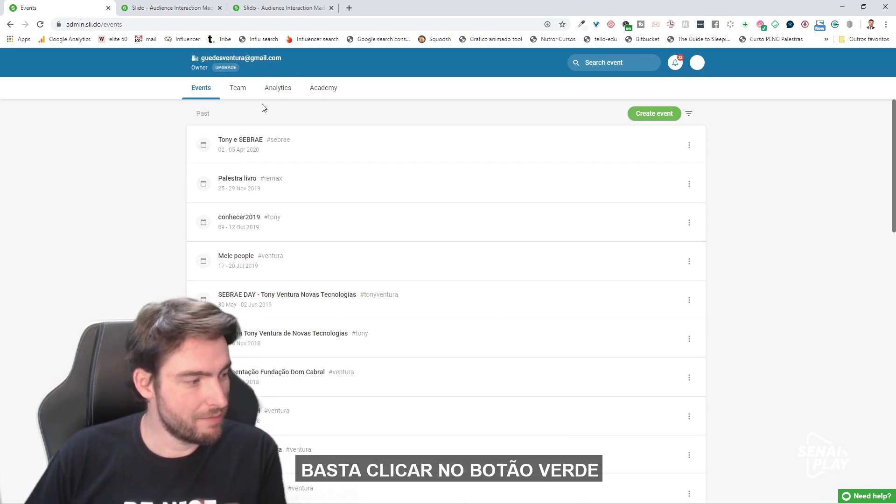
Create the event 'AULA 2' dated April 27–30, 2020, with event code CNI.
{"action": "left_click", "coordinate": [648, 117]}
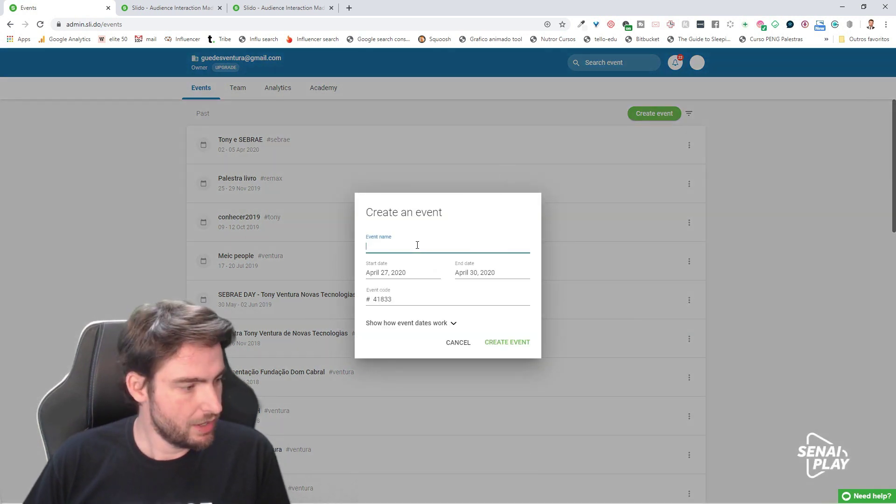
{"action": "type", "text": "AULA 2"}
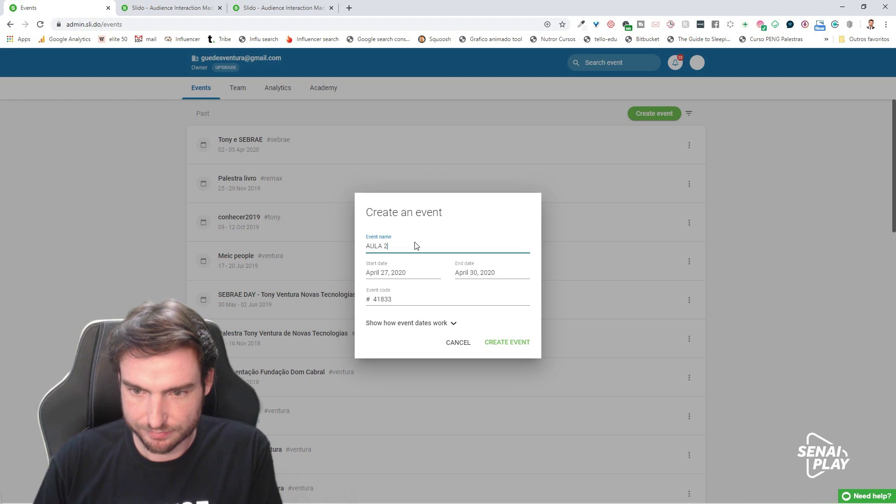
{"action": "left_click", "coordinate": [419, 273]}
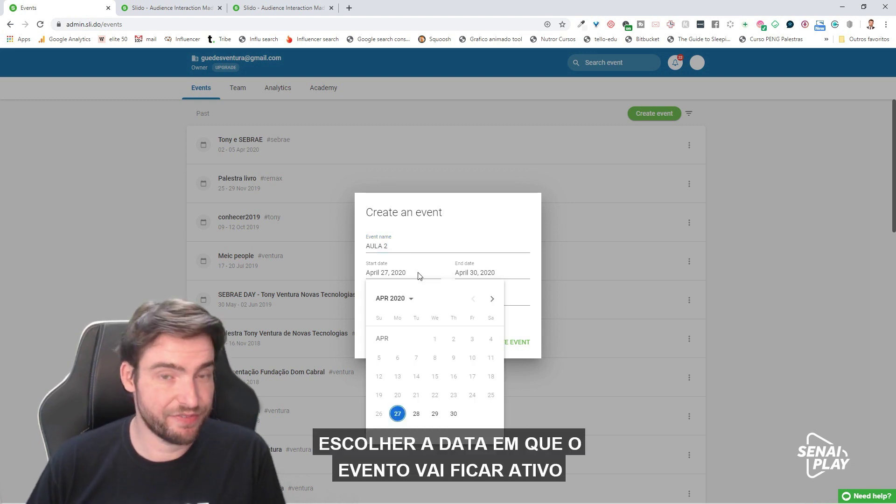
{"action": "left_click", "coordinate": [397, 413]}
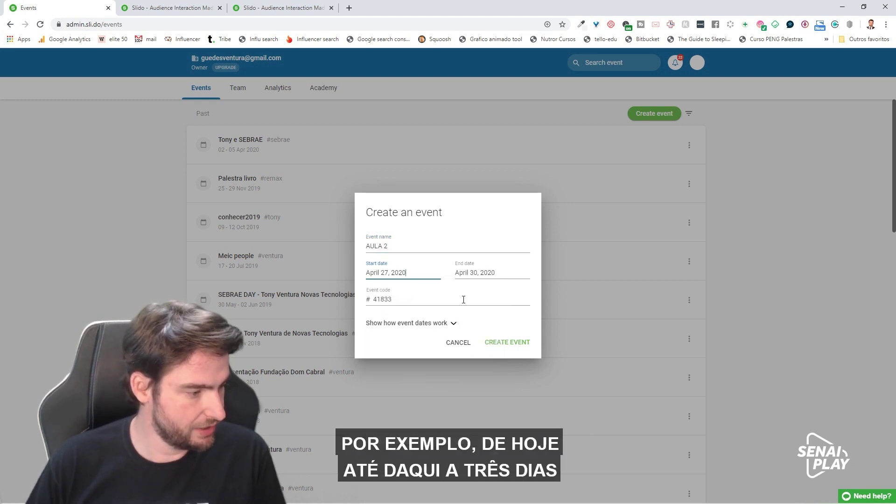
{"action": "left_click", "coordinate": [485, 273]}
{"action": "left_click", "coordinate": [549, 415]}
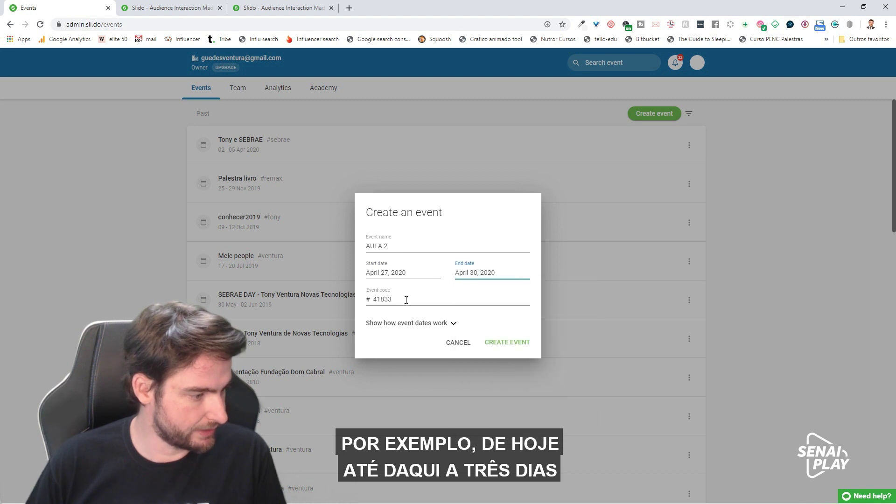
{"action": "left_click_drag", "start_coordinate": [422, 298], "coordinate": [377, 298]}
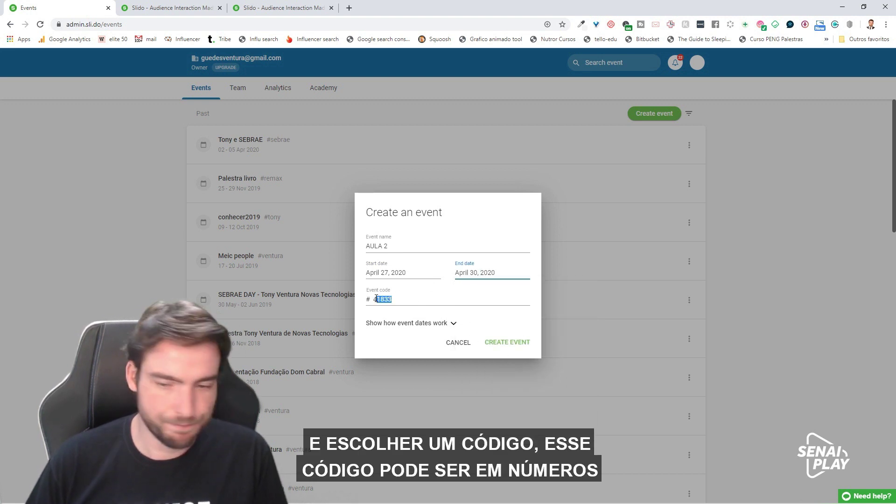
{"action": "double_click", "coordinate": [424, 298]}
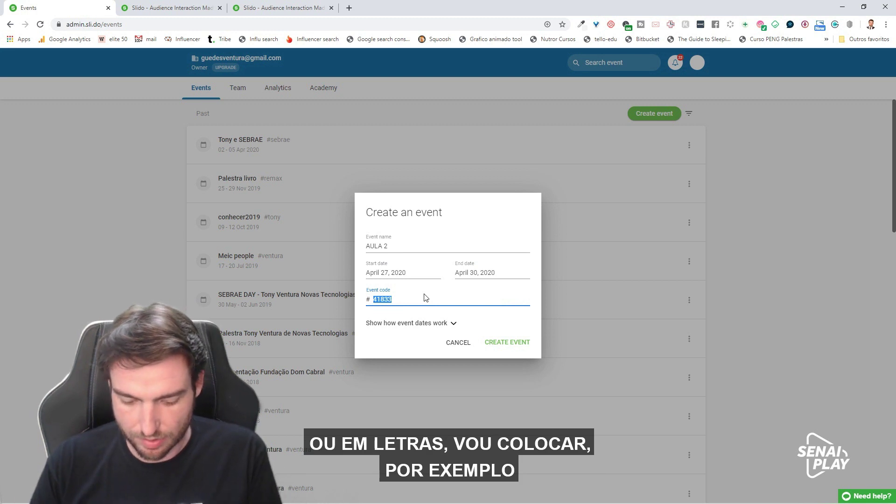
{"action": "type", "text": "CNI"}
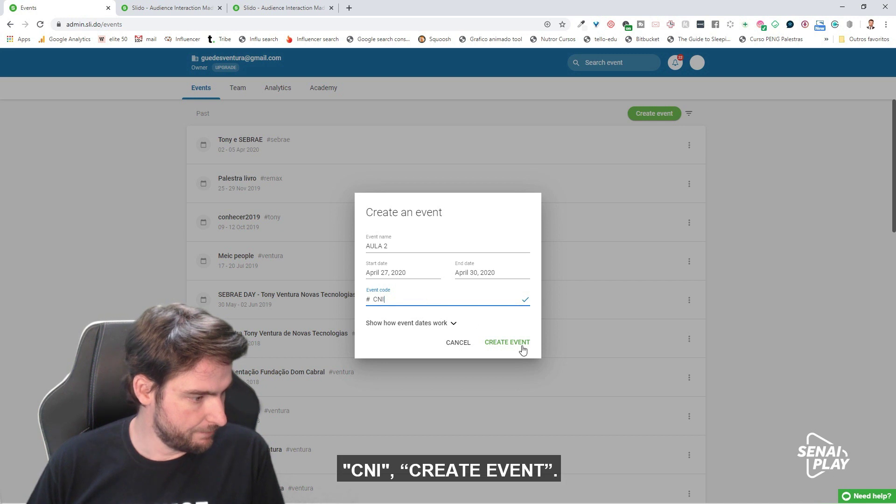
{"action": "left_click", "coordinate": [519, 343]}
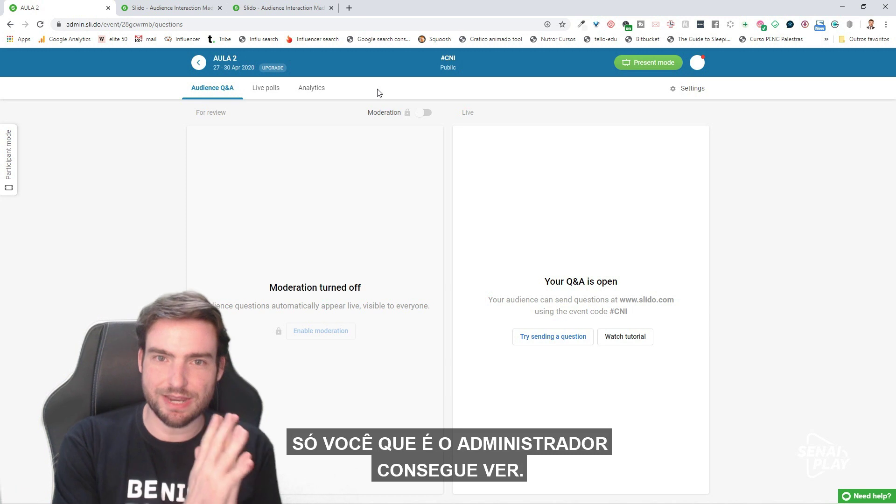
Open a new Microsoft Edge InPrivate window from the taskbar.
{"action": "mouse_move", "coordinate": [365, 497]}
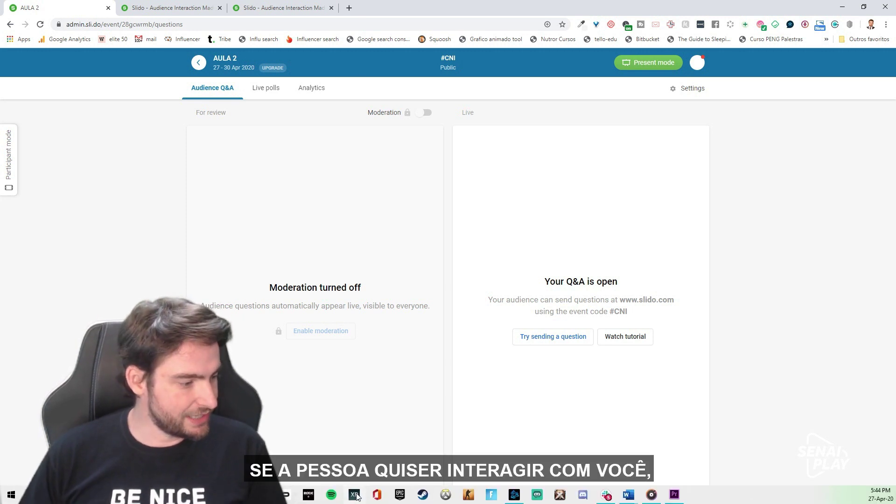
{"action": "right_click", "coordinate": [140, 495]}
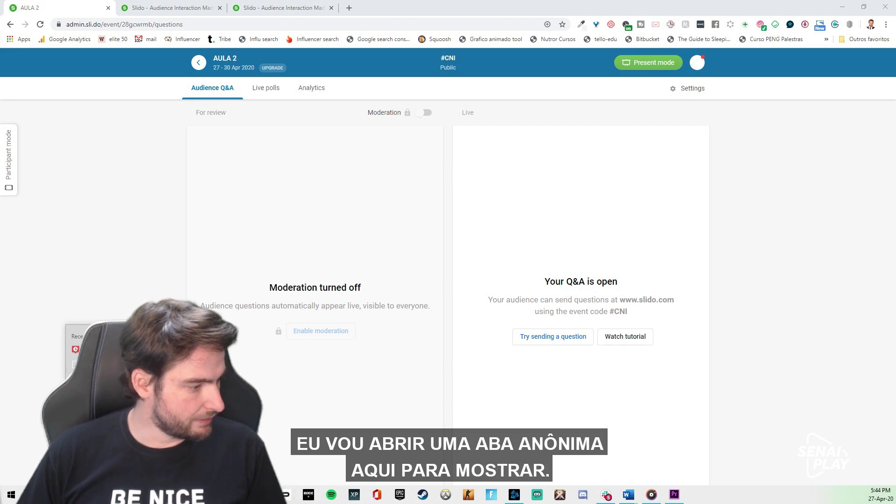
{"action": "left_click", "coordinate": [107, 420]}
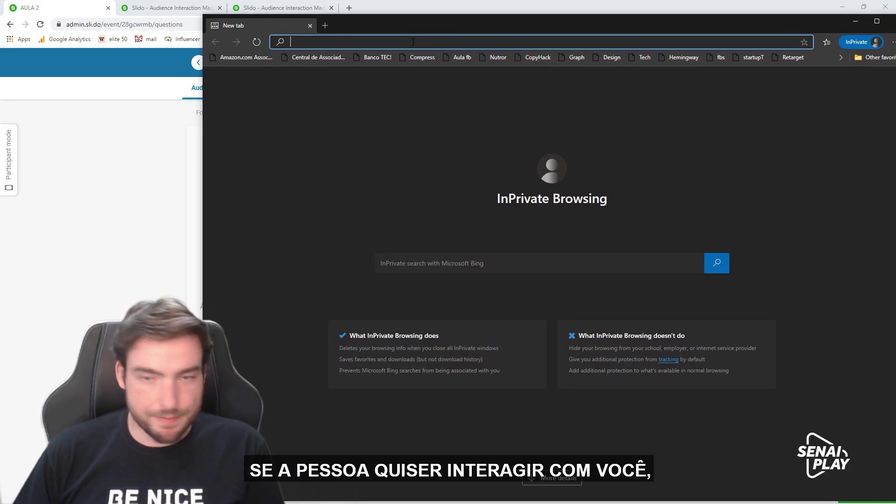
Go to sli.do/cni in the InPrivate window to join AULA 2 as a participant.
{"action": "type", "text": "sli.do"}
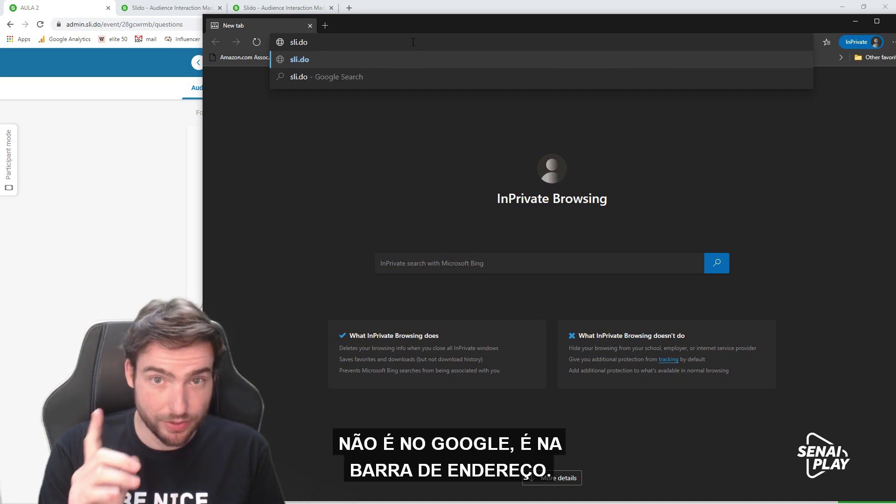
{"action": "type", "text": "/"}
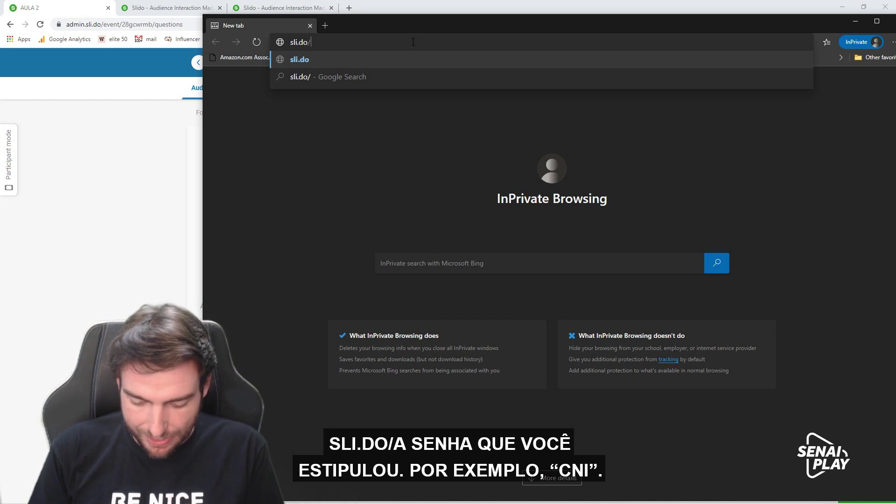
{"action": "type", "text": "cni"}
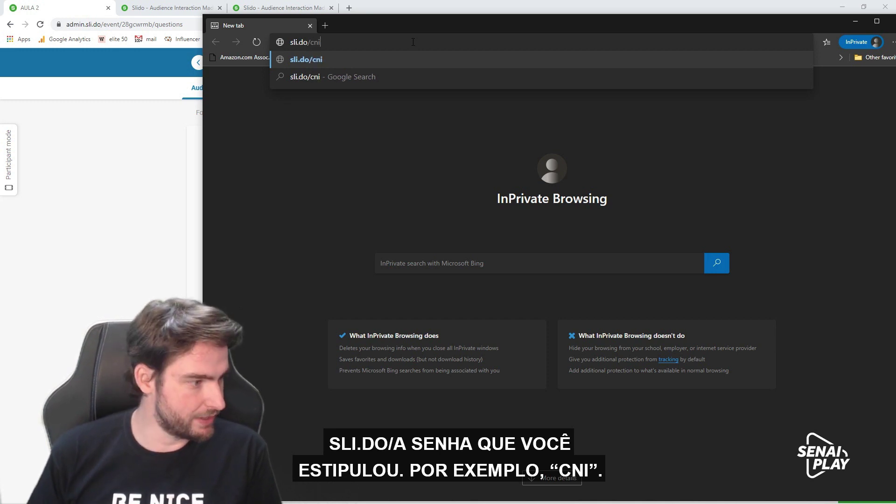
{"action": "key", "text": "Return"}
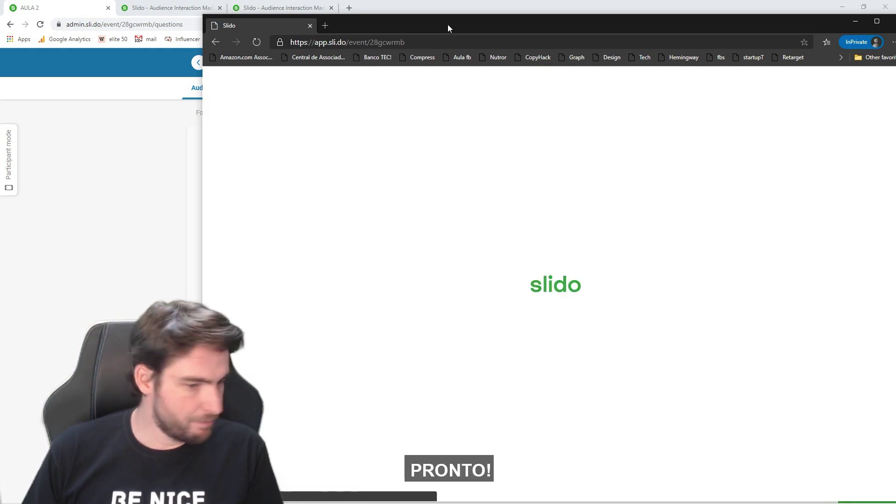
{"action": "left_click_drag", "start_coordinate": [450, 29], "coordinate": [281, 19]}
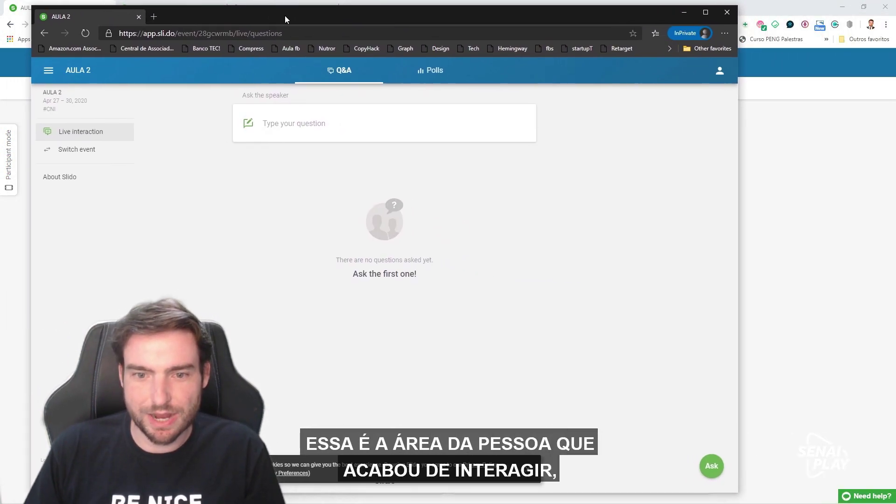
Post the question 'Pode repetir a materia?' with the participant's name filled in.
{"action": "double_click", "coordinate": [324, 17]}
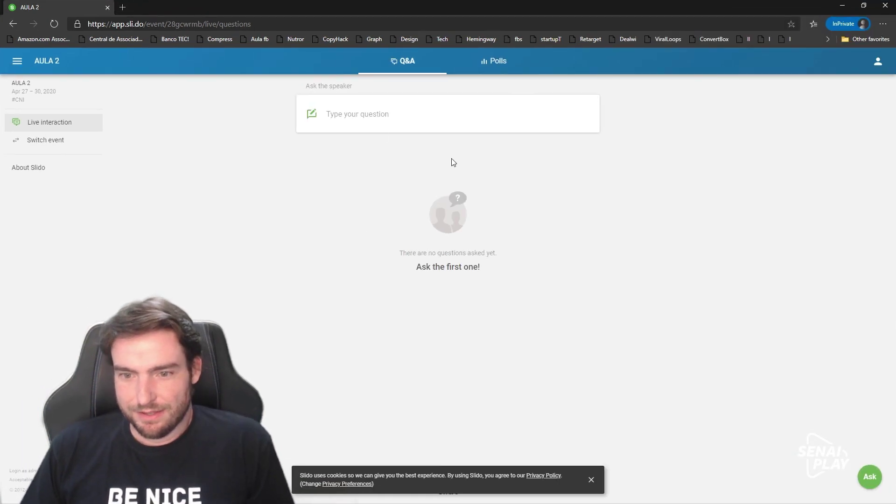
{"action": "left_click", "coordinate": [434, 119]}
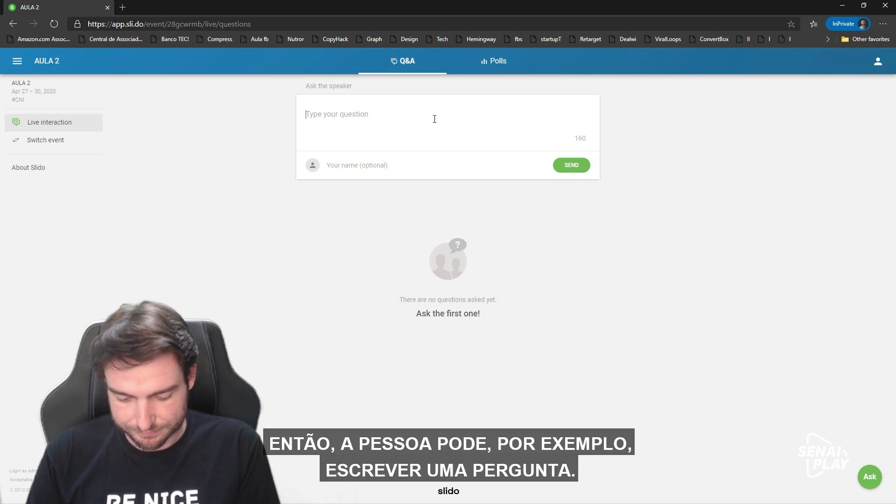
{"action": "type", "text": "Pode repetir a materia?"}
{"action": "left_click", "coordinate": [402, 162]}
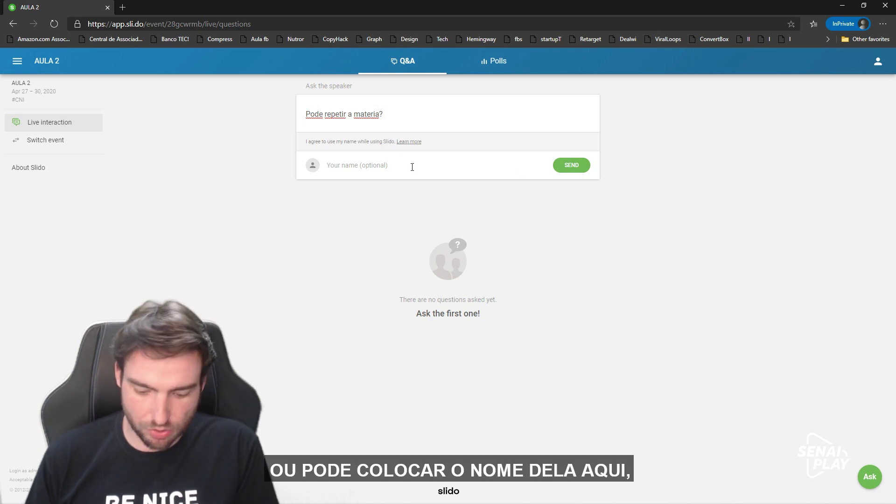
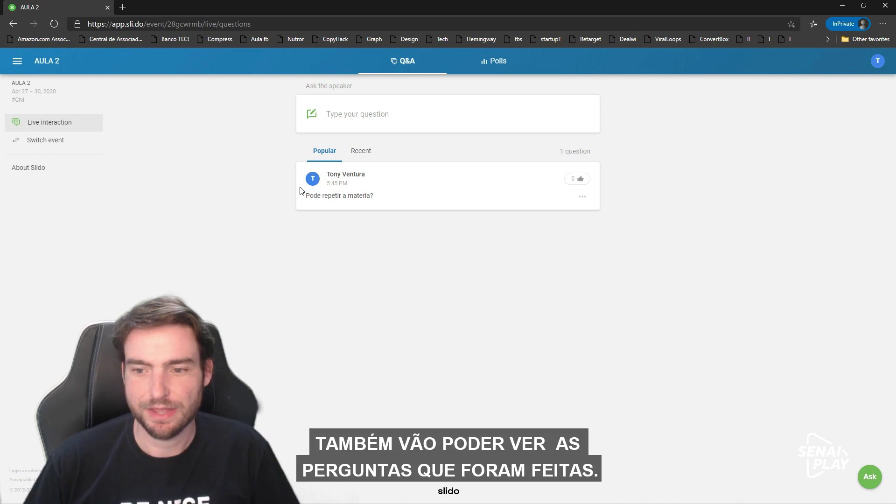
Upvote it, then post and upvote 'Quantos dias tem 1 mes?'.
{"action": "left_click", "coordinate": [576, 183]}
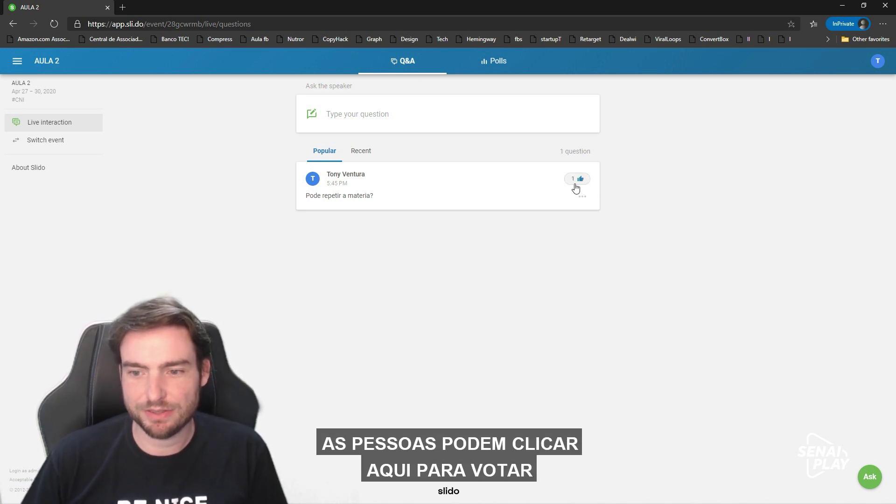
{"action": "left_click", "coordinate": [578, 184]}
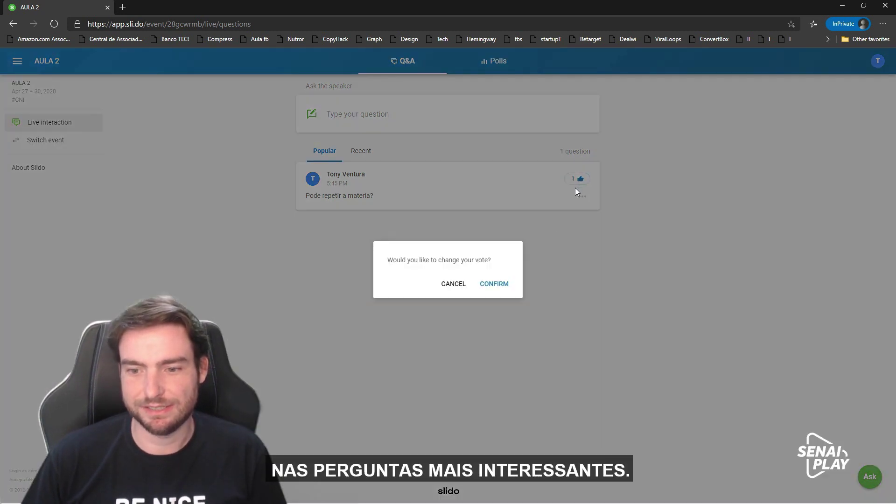
{"action": "left_click", "coordinate": [419, 118]}
{"action": "type", "text": "Quantos dias te"}
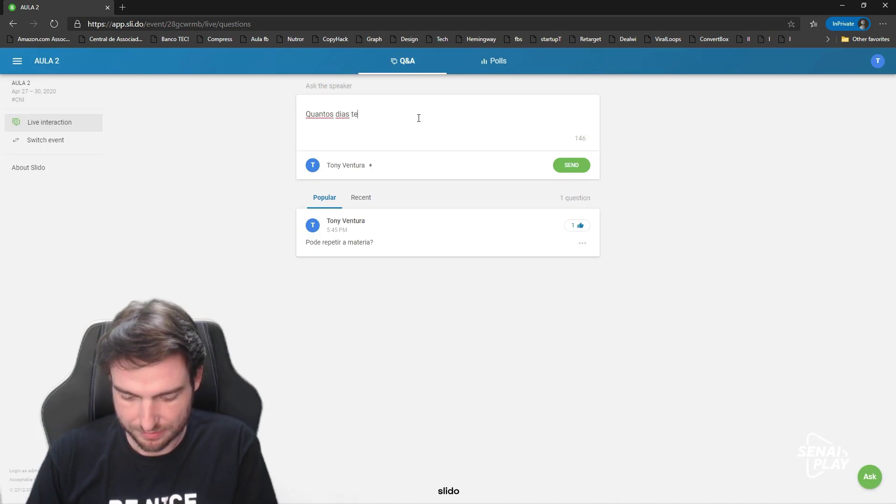
{"action": "key", "text": "Return"}
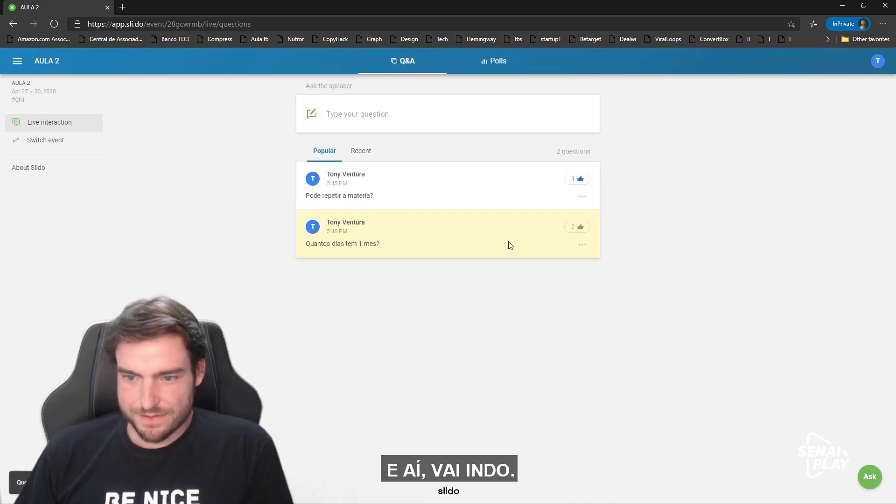
{"action": "left_click", "coordinate": [574, 228]}
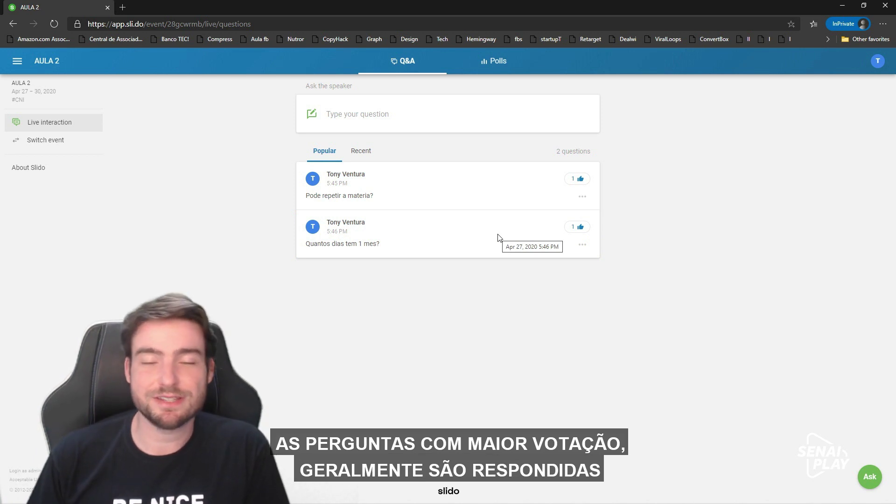
Move the participant window aside and open the AULA 2 Live polls section.
{"action": "left_click_drag", "start_coordinate": [336, 7], "coordinate": [895, 9]}
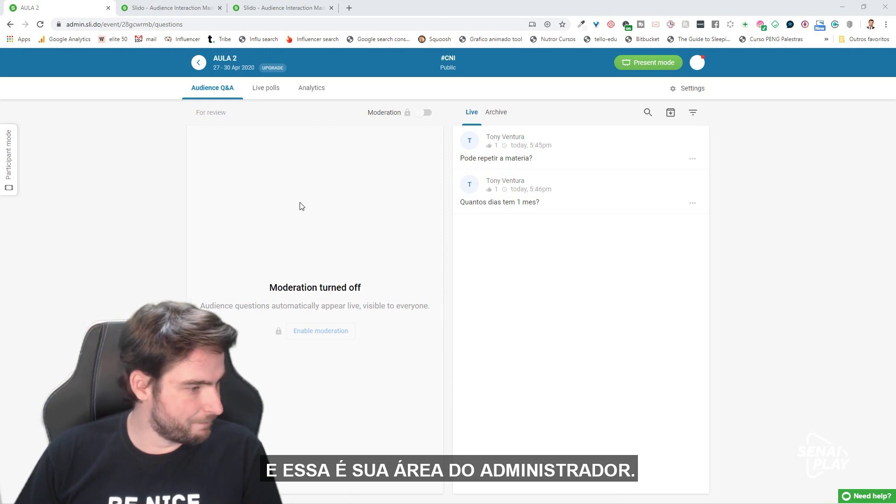
{"action": "left_click", "coordinate": [266, 88]}
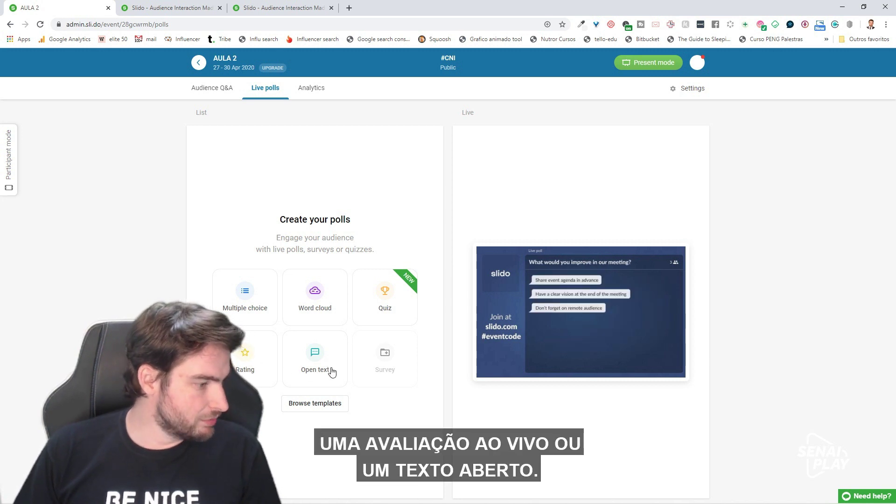
Start a multiple-choice poll with the question 'Esta gostando da aula?'.
{"action": "left_click", "coordinate": [255, 304]}
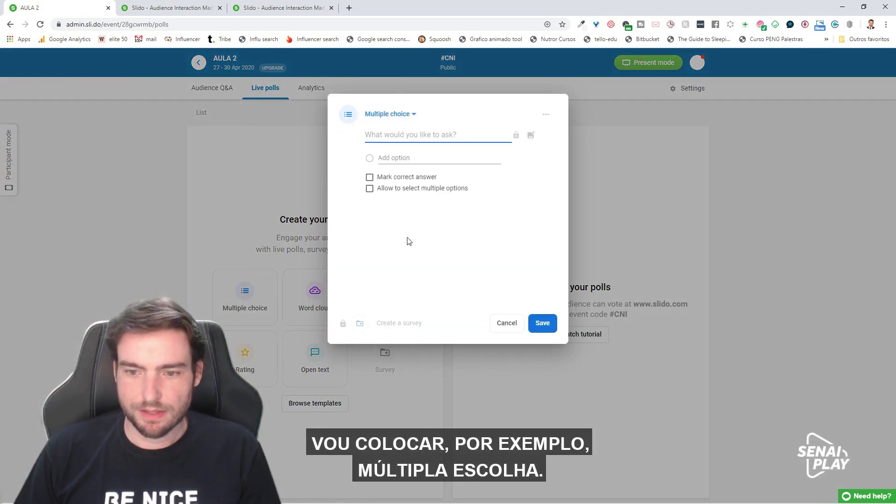
{"action": "left_click", "coordinate": [434, 159]}
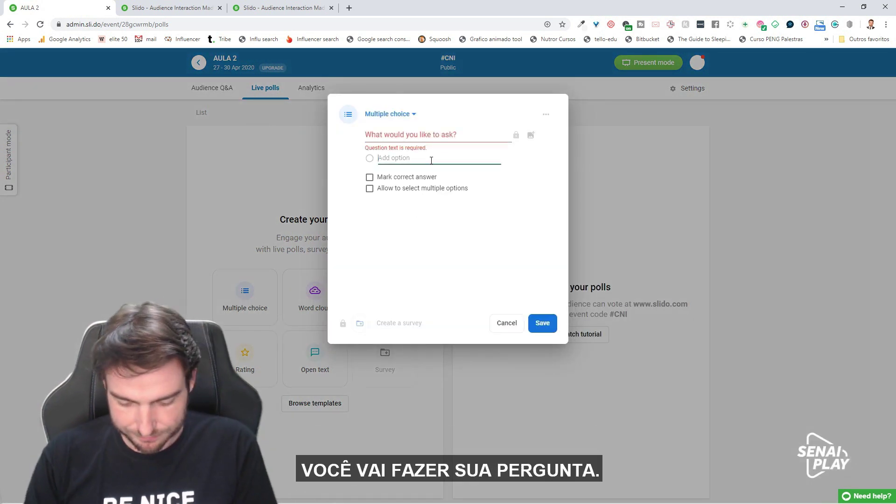
{"action": "type", "text": "Esta gostando"}
{"action": "type", "text": "da"}
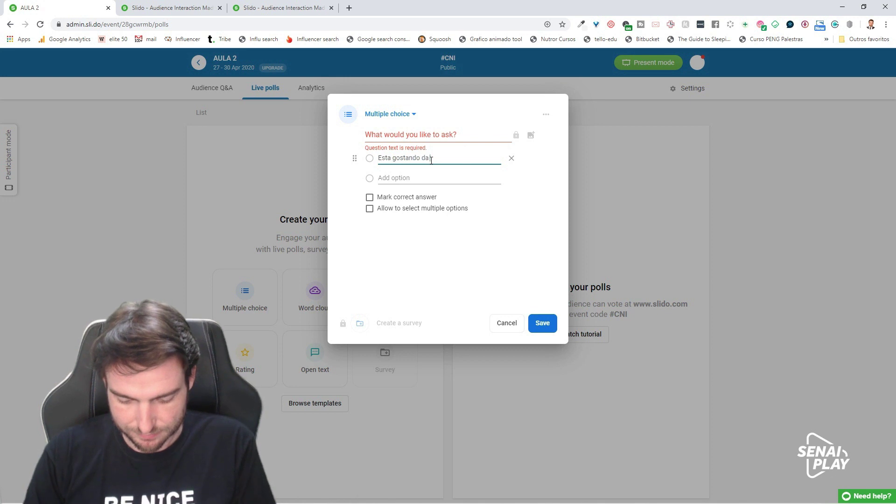
{"action": "type", "text": " aula?"}
Add the answer options SIM, NAO and TALVEZ and save the poll.
{"action": "left_click", "coordinate": [442, 179]}
{"action": "type", "text": "SIM"}
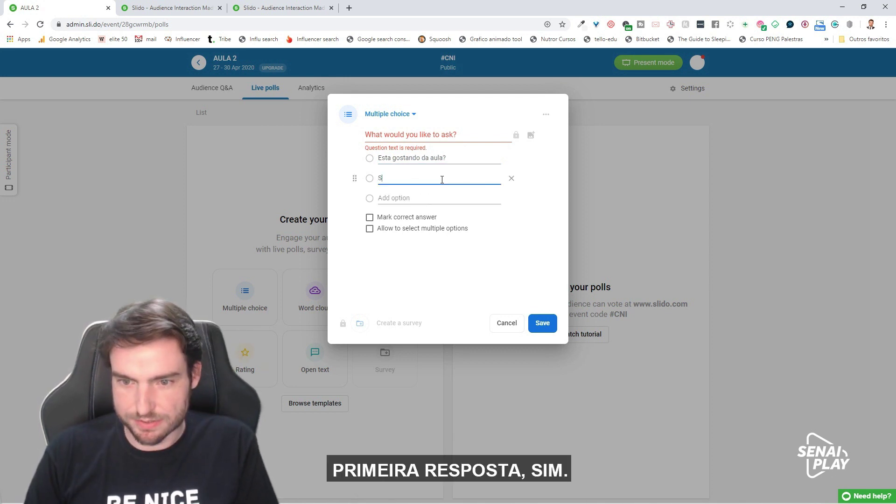
{"action": "left_click", "coordinate": [441, 201]}
{"action": "type", "text": "NAO"}
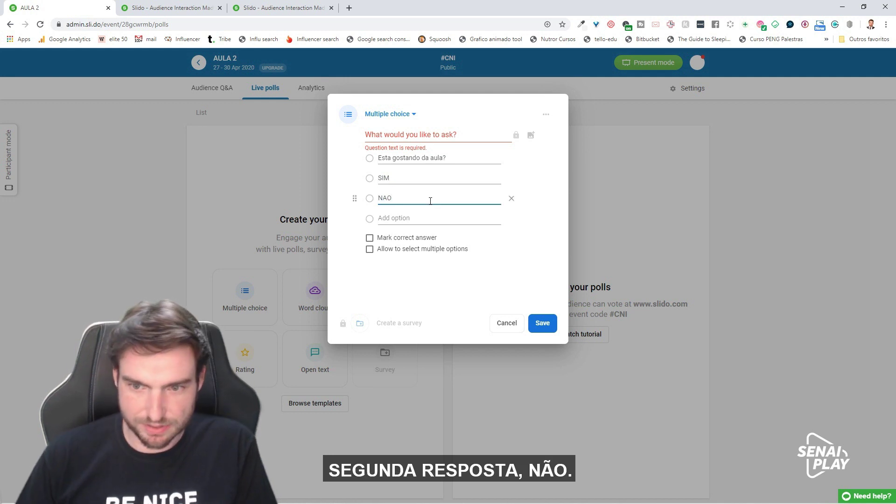
{"action": "left_click", "coordinate": [443, 218]}
{"action": "type", "text": "TALVEZ"}
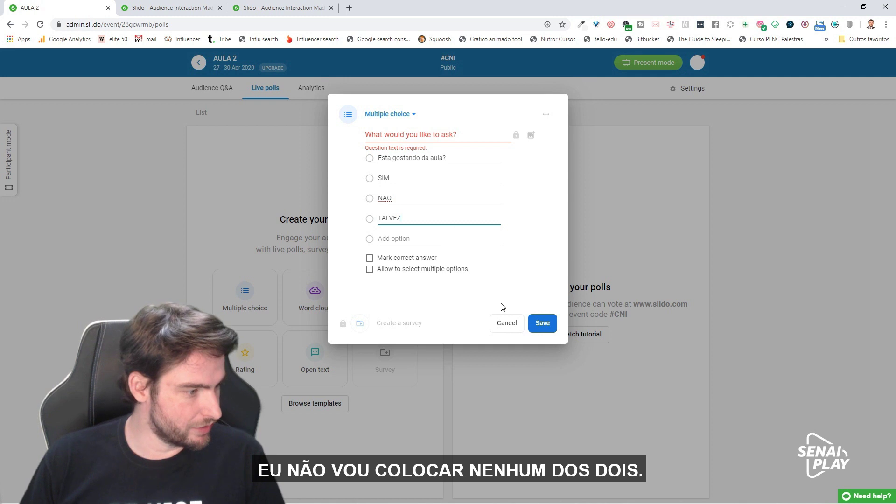
{"action": "left_click", "coordinate": [544, 321]}
{"action": "left_click", "coordinate": [543, 324]}
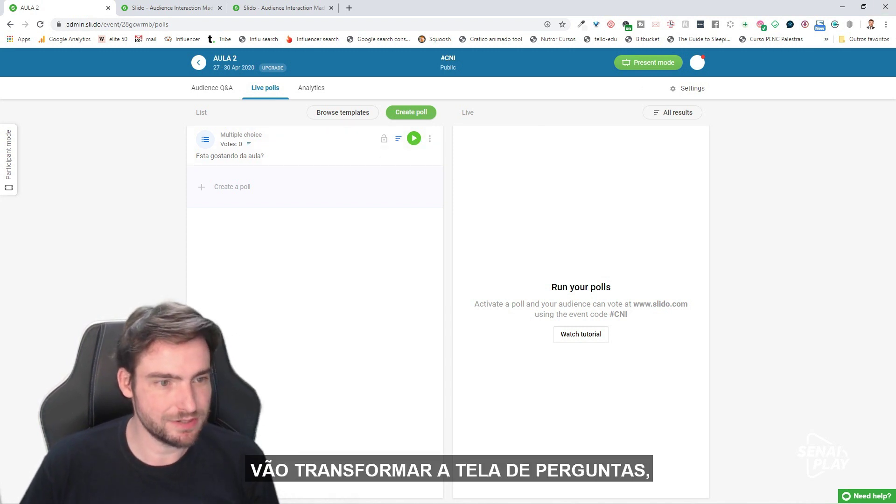
Activate the poll, place the participant window beside the admin page, and vote SIM.
{"action": "left_click_drag", "start_coordinate": [895, 70], "coordinate": [760, 45]}
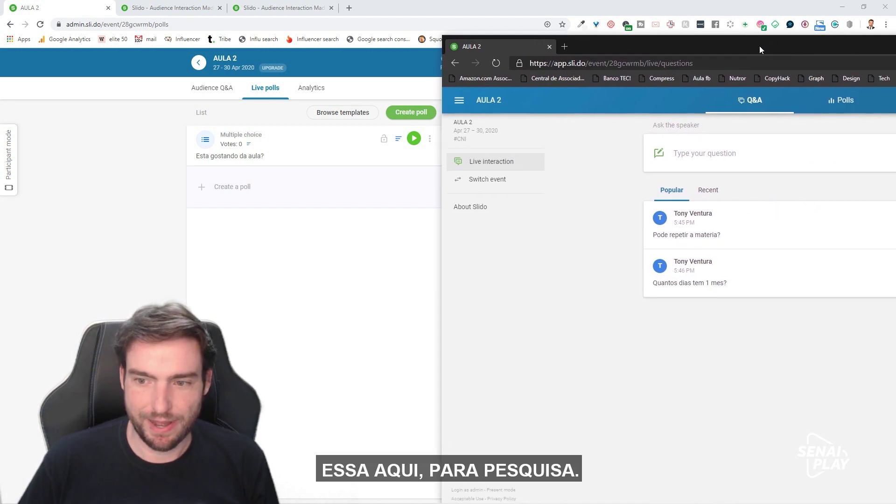
{"action": "left_click", "coordinate": [414, 138]}
{"action": "left_click_drag", "start_coordinate": [895, 49], "coordinate": [441, 57]}
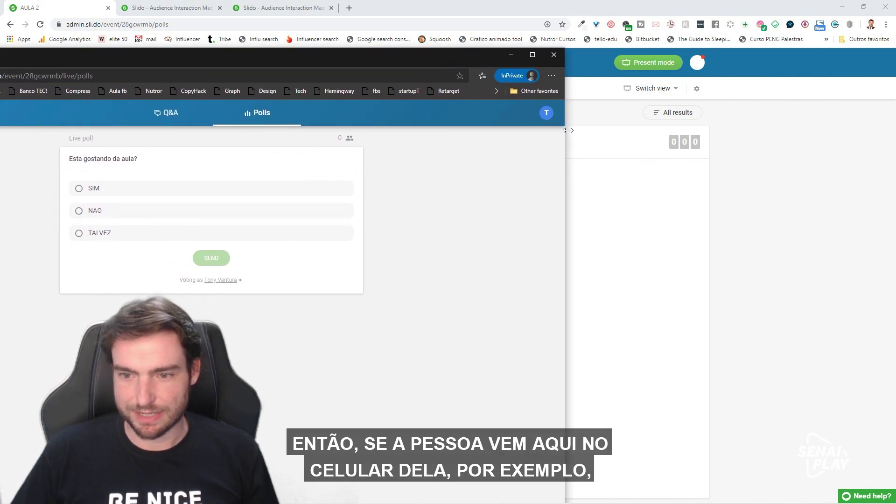
{"action": "left_click_drag", "start_coordinate": [561, 121], "coordinate": [424, 122]}
{"action": "left_click_drag", "start_coordinate": [292, 57], "coordinate": [334, 27]}
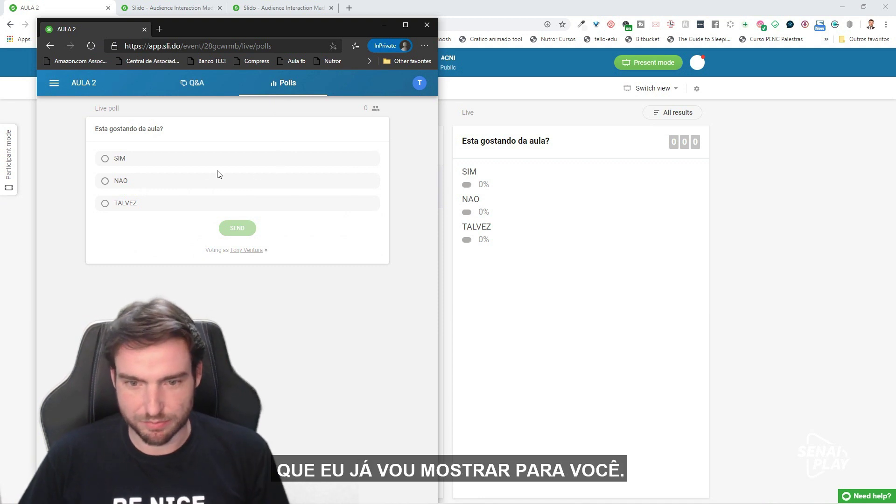
{"action": "left_click", "coordinate": [105, 158]}
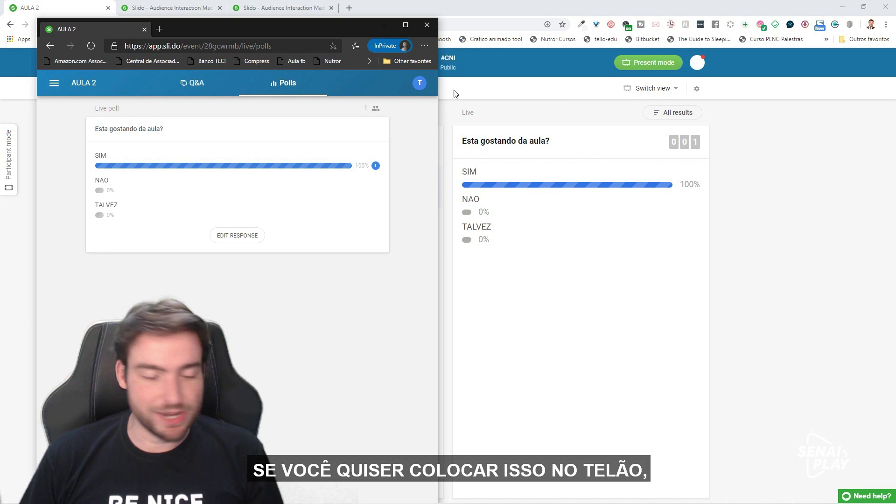
Minimize the participant window, present the poll results full screen, then open Analytics.
{"action": "left_click", "coordinate": [384, 27]}
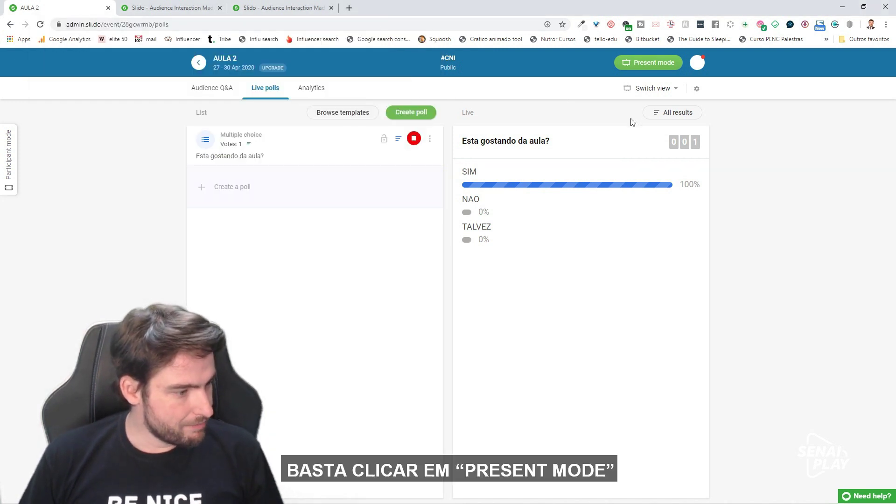
{"action": "left_click", "coordinate": [674, 66]}
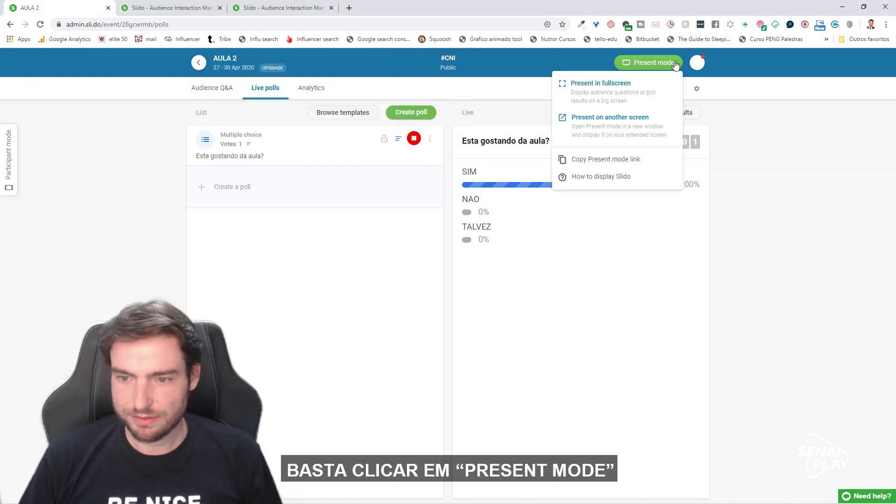
{"action": "left_click", "coordinate": [675, 66]}
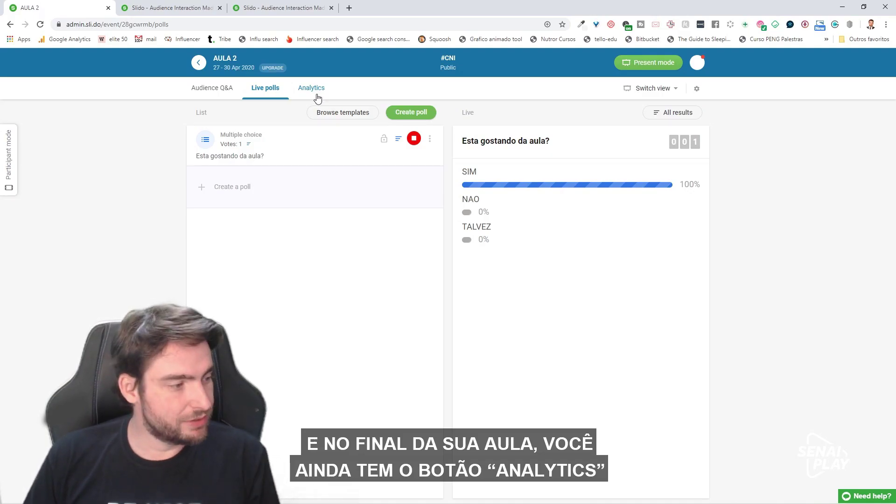
{"action": "left_click", "coordinate": [317, 93]}
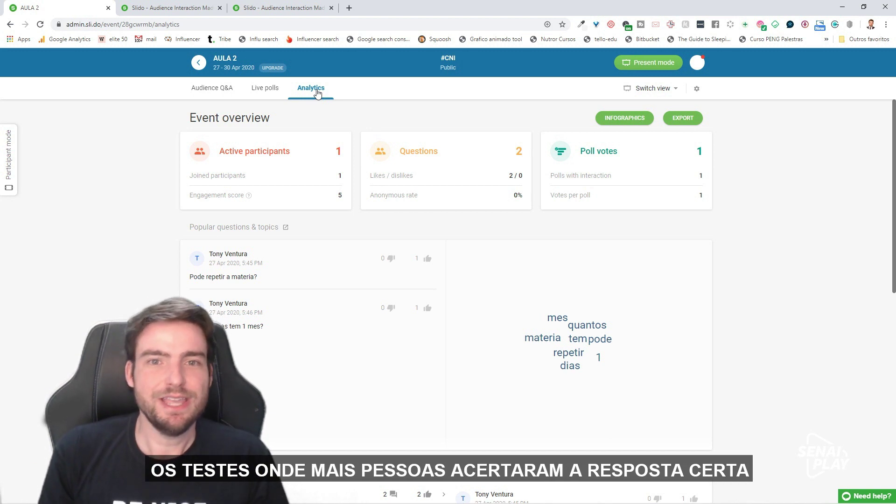
Return from the Analytics overview to the Audience Q&A list with both questions.
{"action": "left_click", "coordinate": [193, 91]}
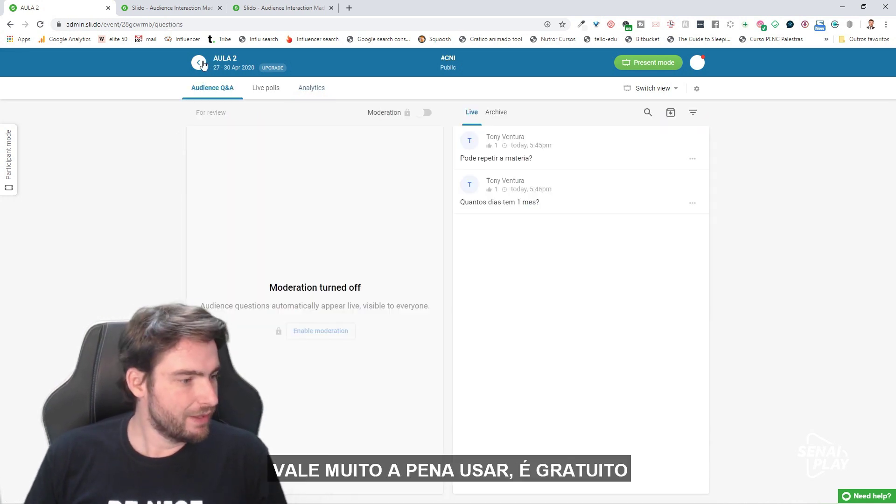